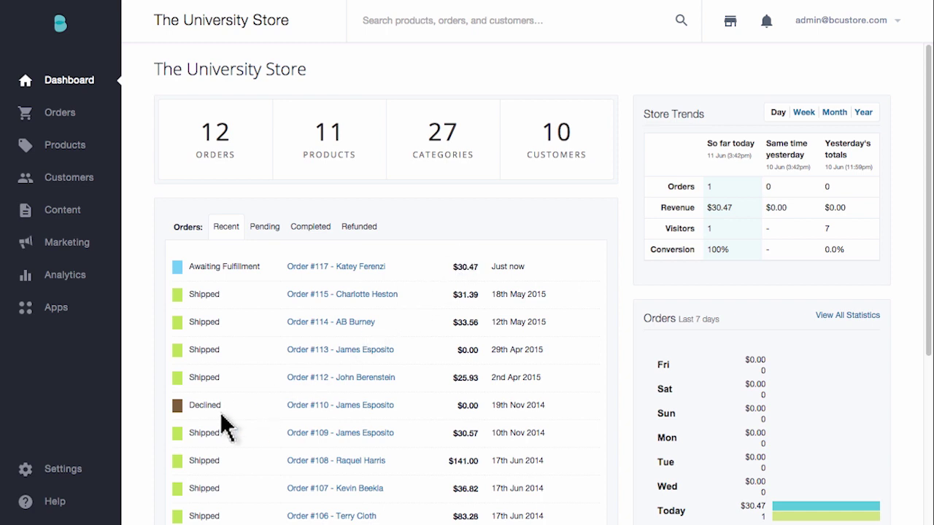
# Open Settings > Order Notifications, view the Email Message tab, and save the settings.
pyautogui.click(63, 470)
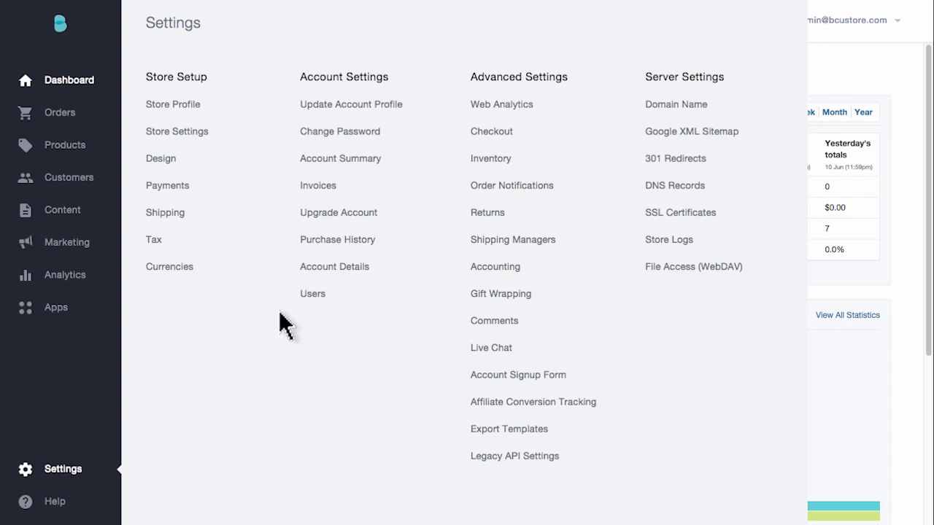
pyautogui.click(494, 187)
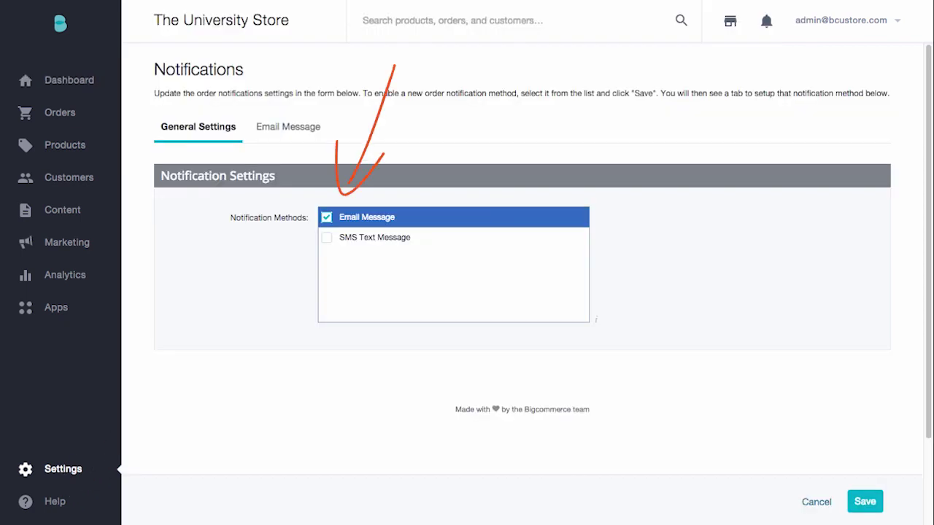
pyautogui.click(285, 135)
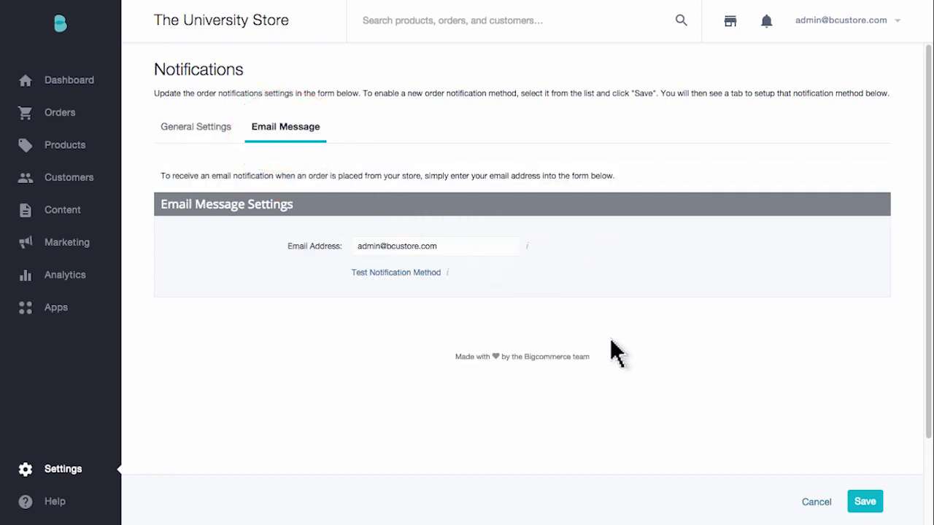
pyautogui.click(866, 509)
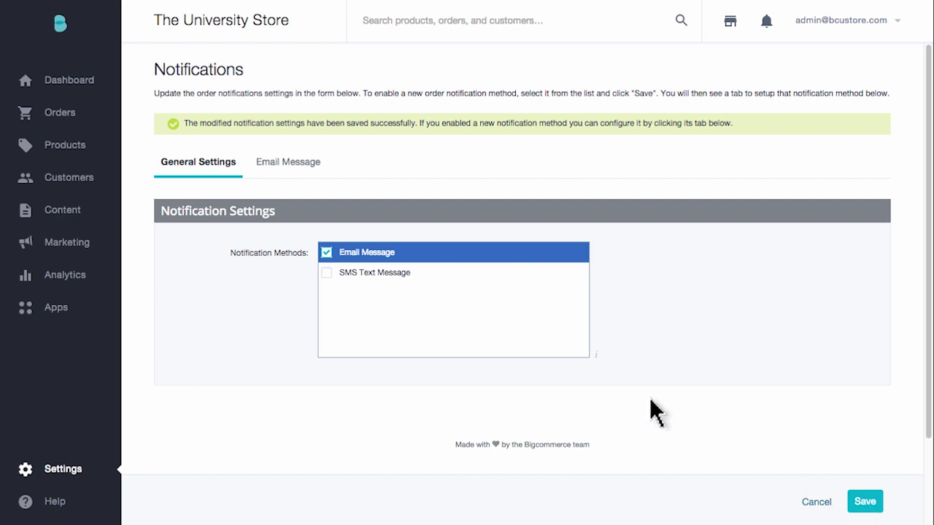
# Open the View Orders list, leave the keyword filter unused, and sort orders by status.
pyautogui.moveTo(63, 117)
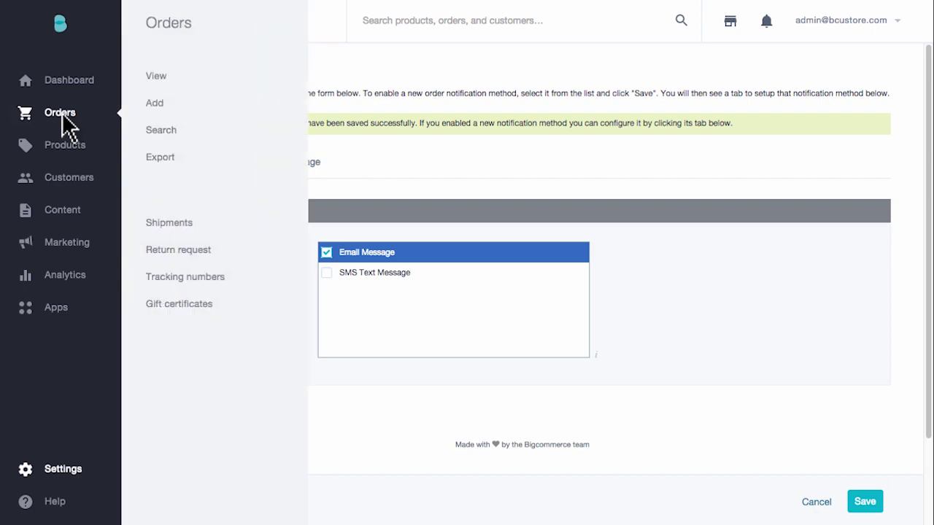
pyautogui.click(157, 77)
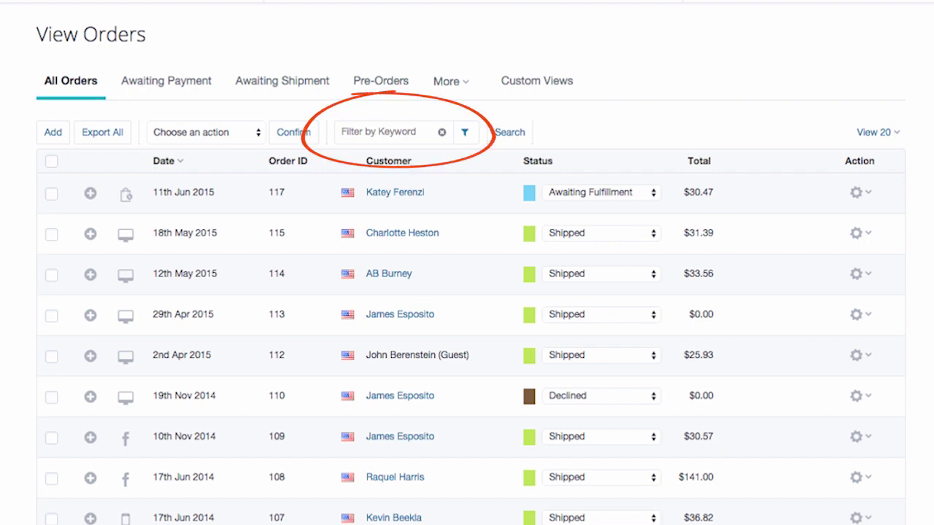
pyautogui.click(387, 132)
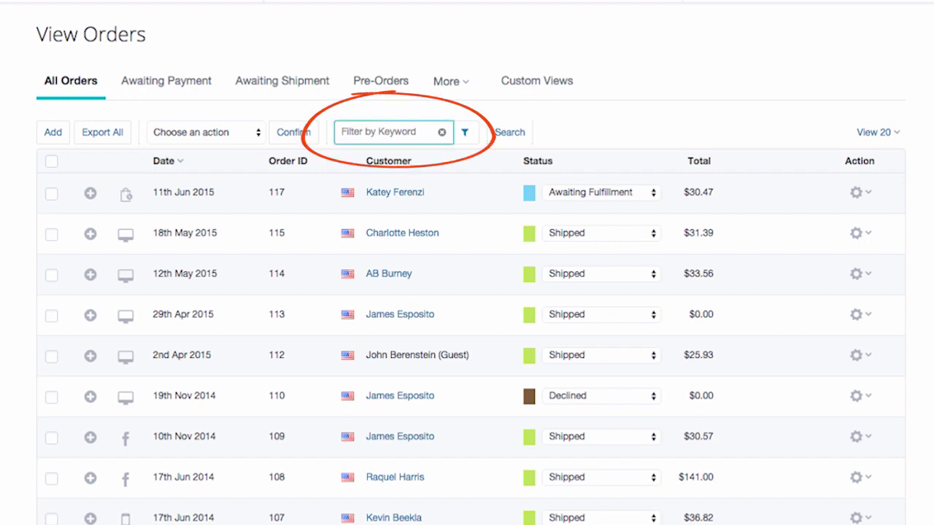
pyautogui.click(660, 132)
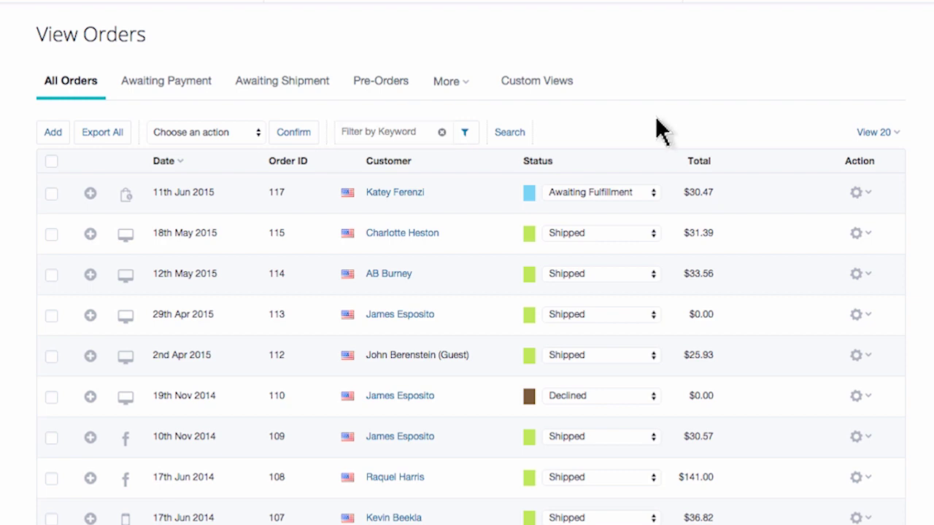
pyautogui.click(536, 162)
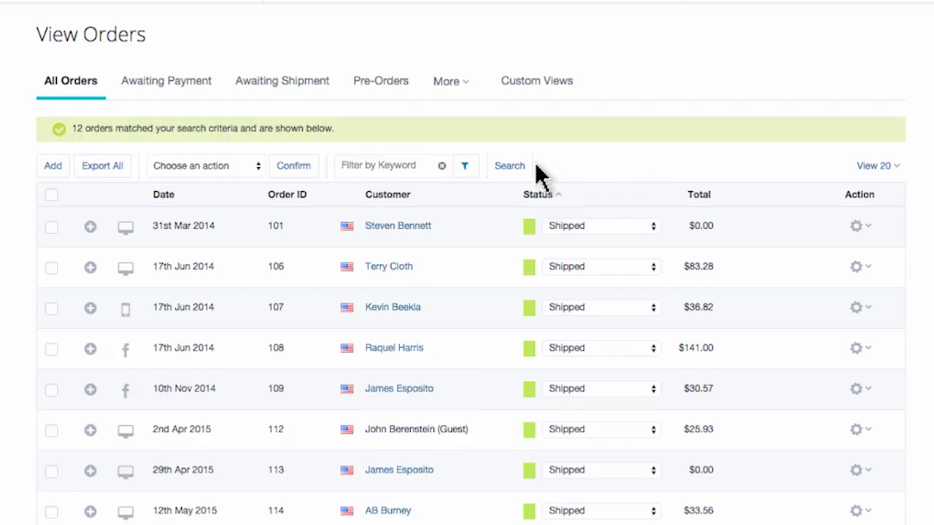
# Reverse the status sort, then sort by date newest first, keeping order 117 at Awaiting Fulfillment.
pyautogui.click(556, 197)
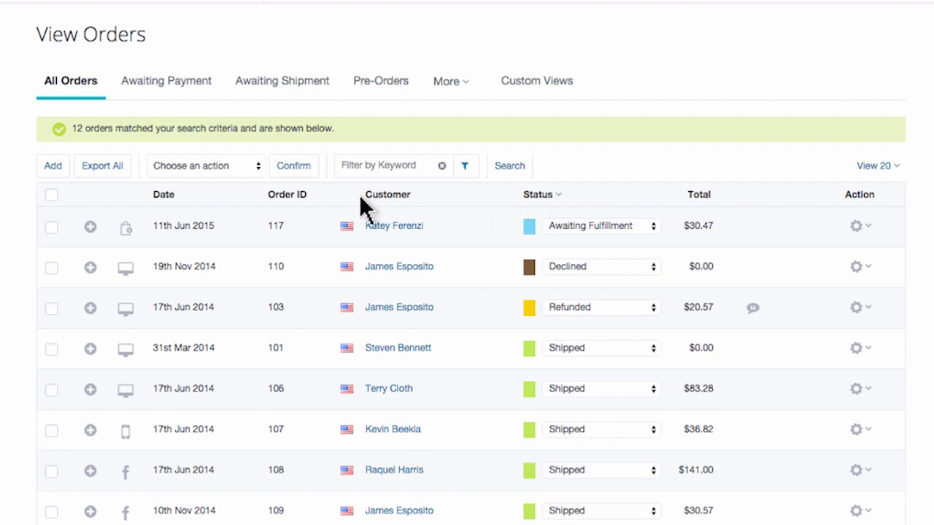
pyautogui.click(159, 196)
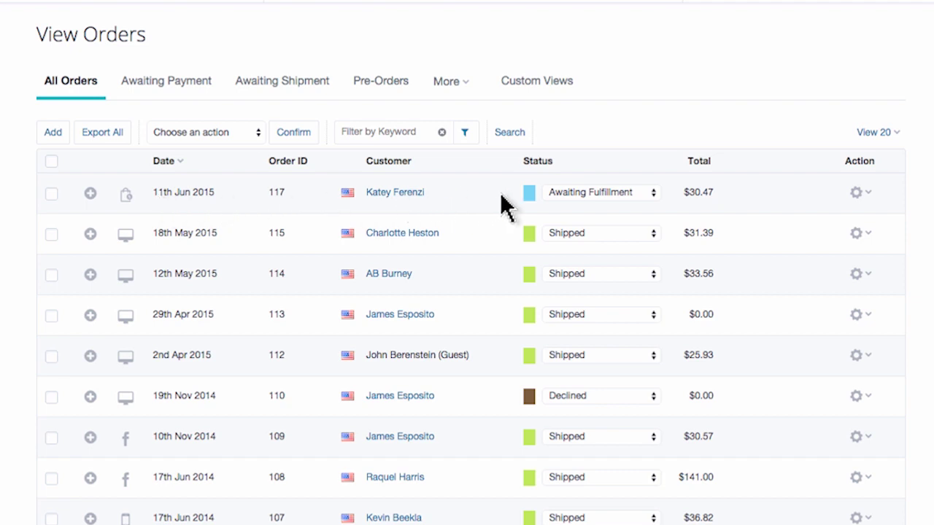
pyautogui.click(652, 193)
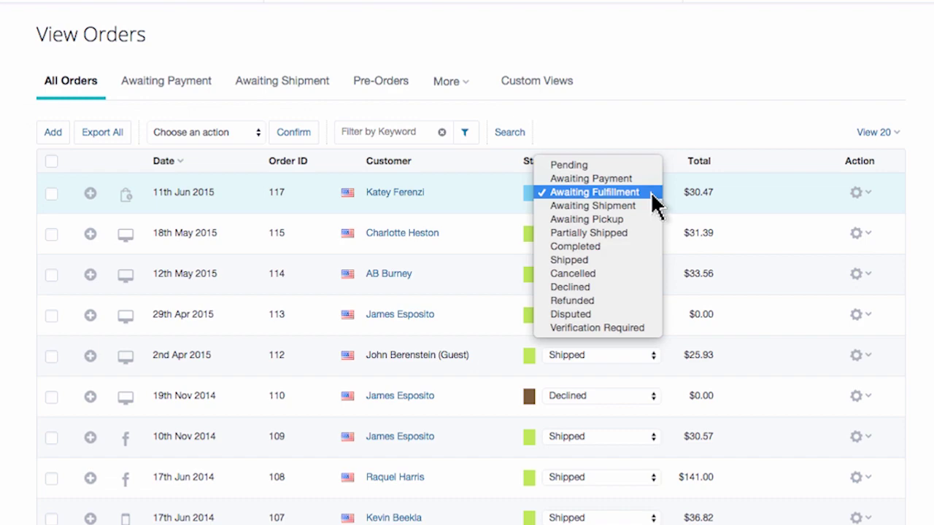
pyautogui.click(650, 192)
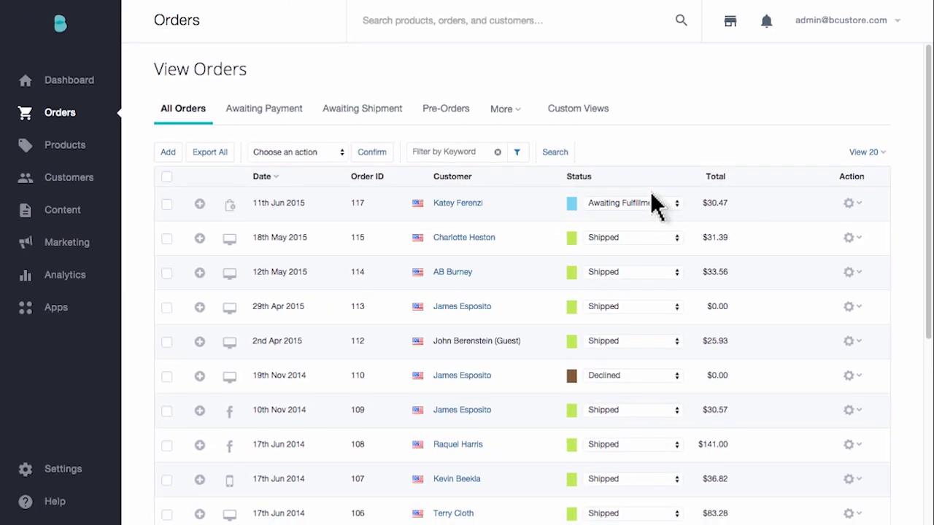
pyautogui.click(64, 470)
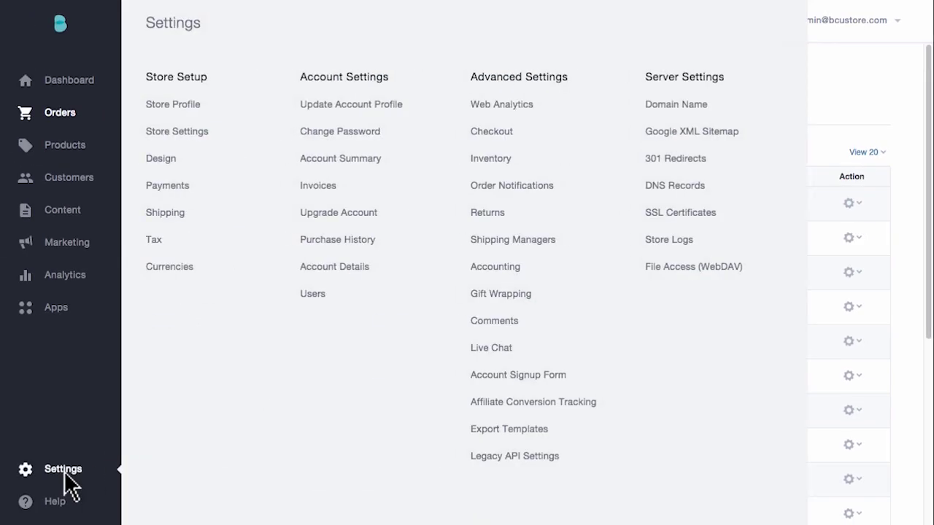
# Review the Customer Email Notifications list in Checkout settings, then return to the orders list.
pyautogui.click(493, 133)
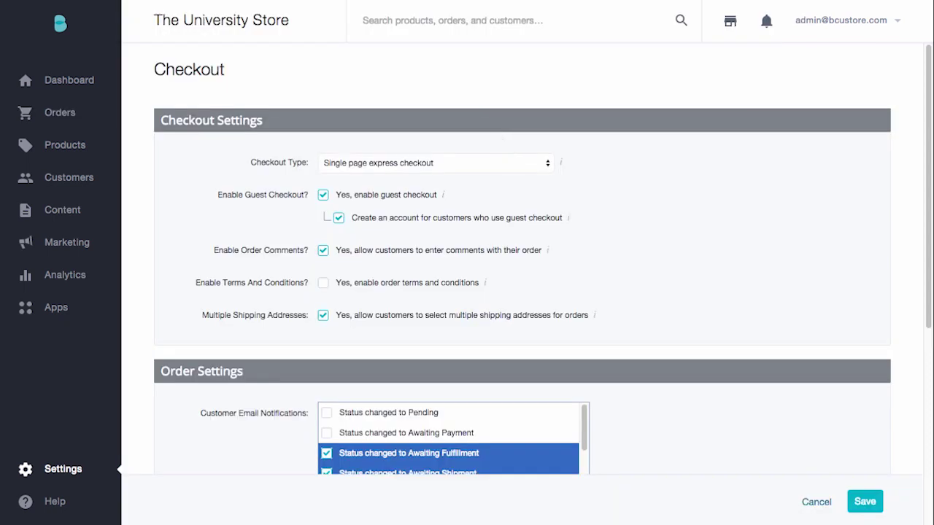
pyautogui.scroll(-3, 542, 259)
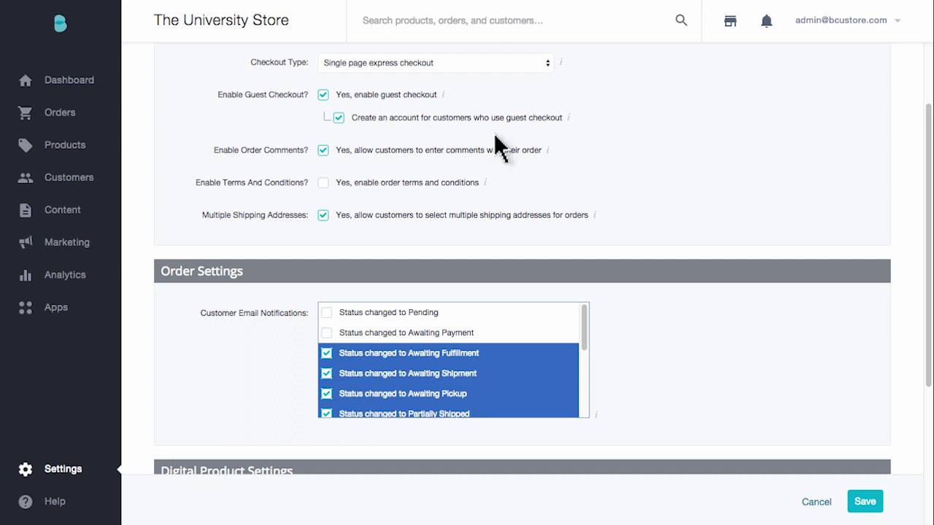
pyautogui.moveTo(60, 119)
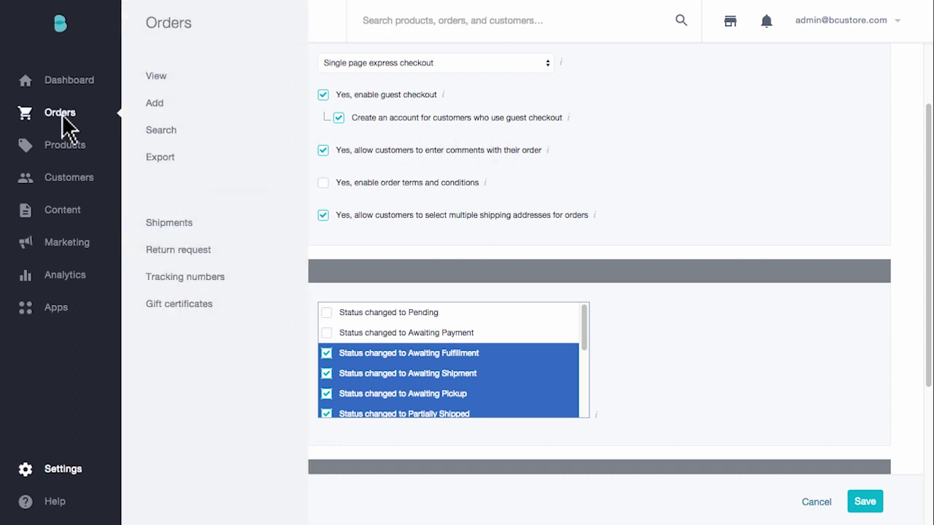
pyautogui.click(156, 76)
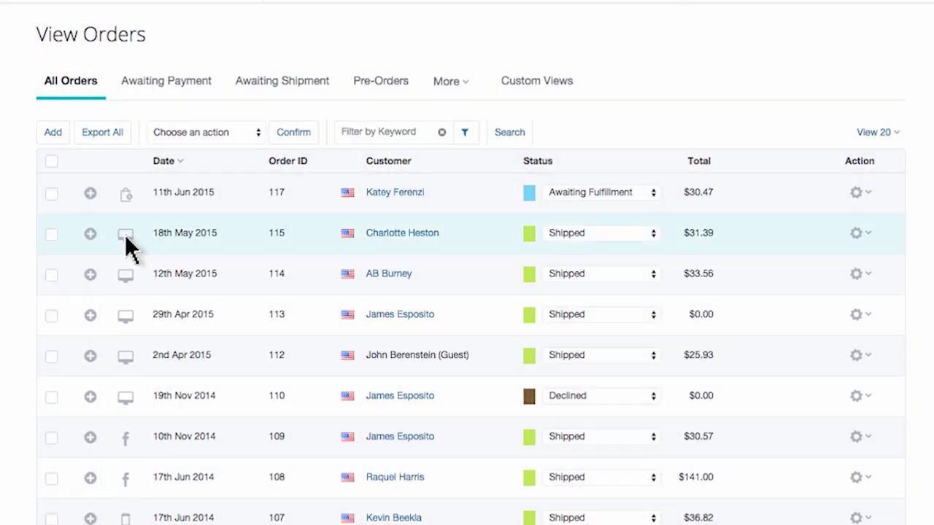
# Check the order source icons, then expand order 117 to show its details.
pyautogui.moveTo(126, 245)
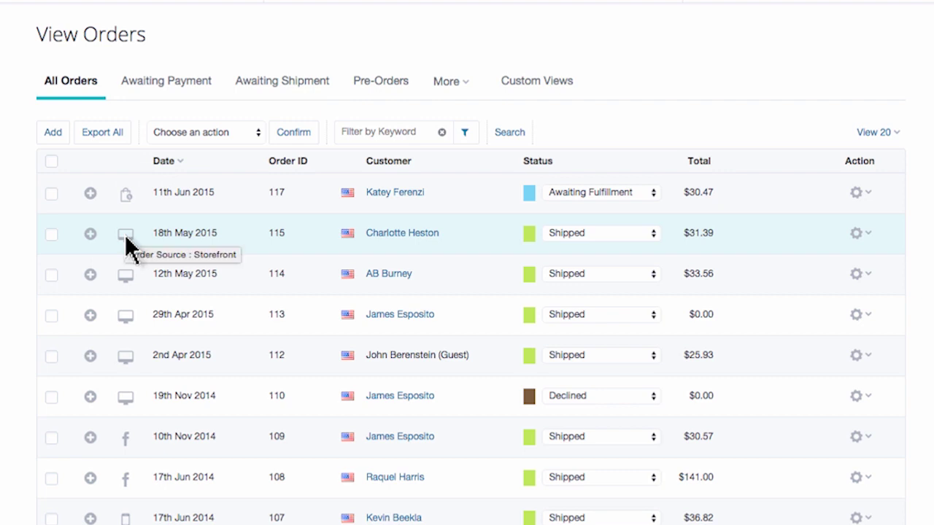
pyautogui.moveTo(127, 208)
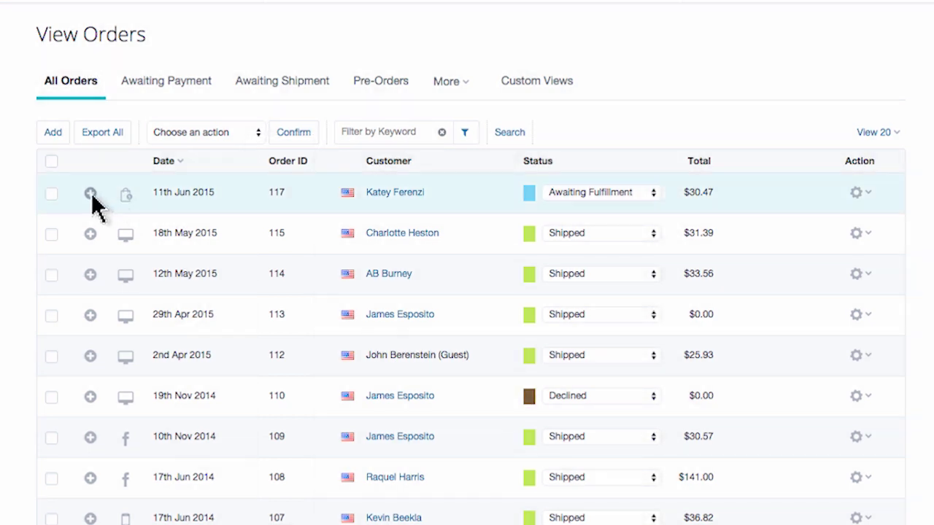
pyautogui.click(90, 194)
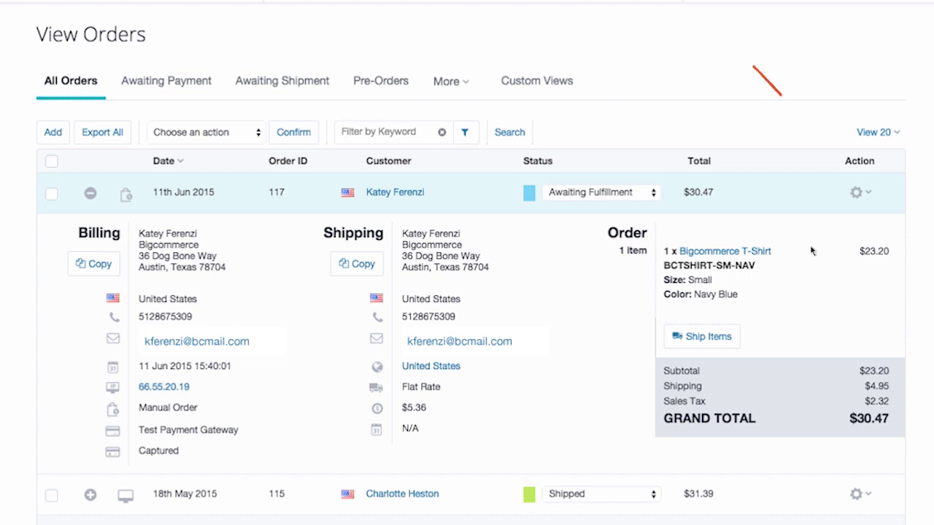
pyautogui.click(867, 194)
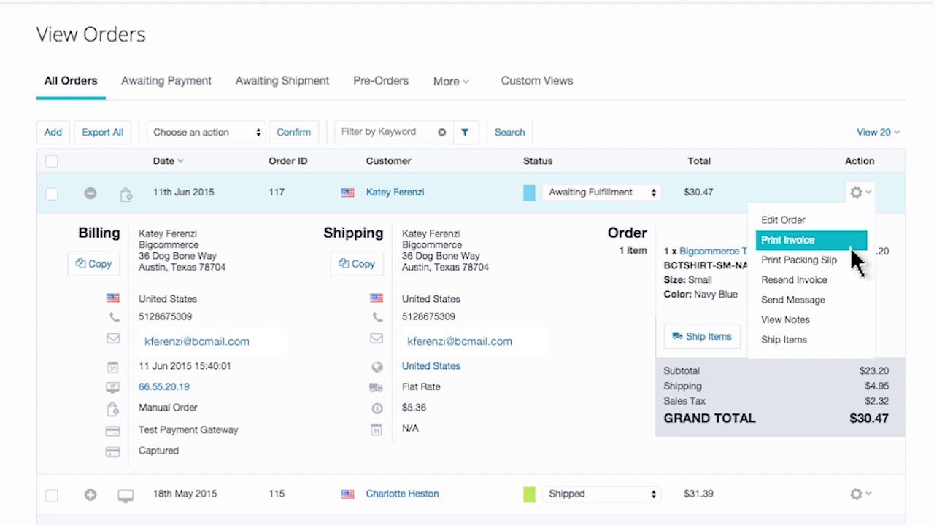
pyautogui.click(857, 270)
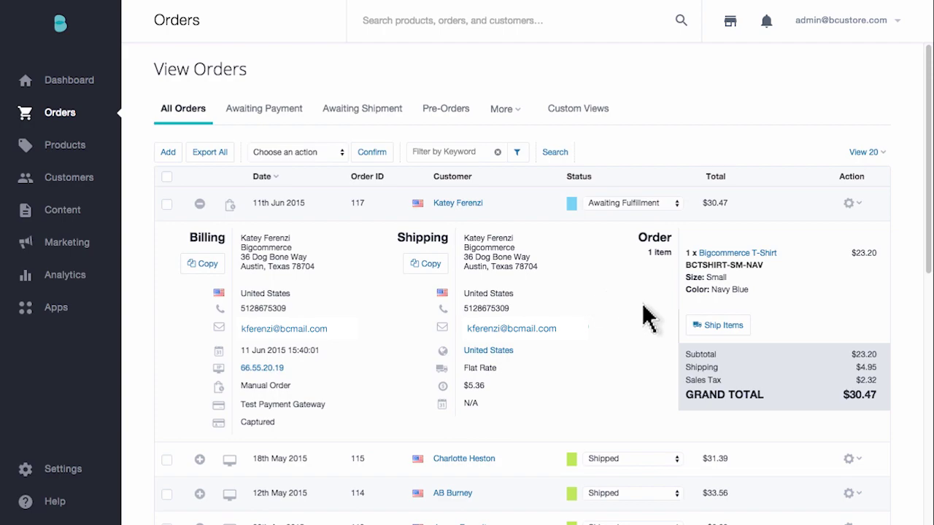
# Start a shipment for order 117, trying Overnight Express — Parcel before settling on FedEx.
pyautogui.click(723, 328)
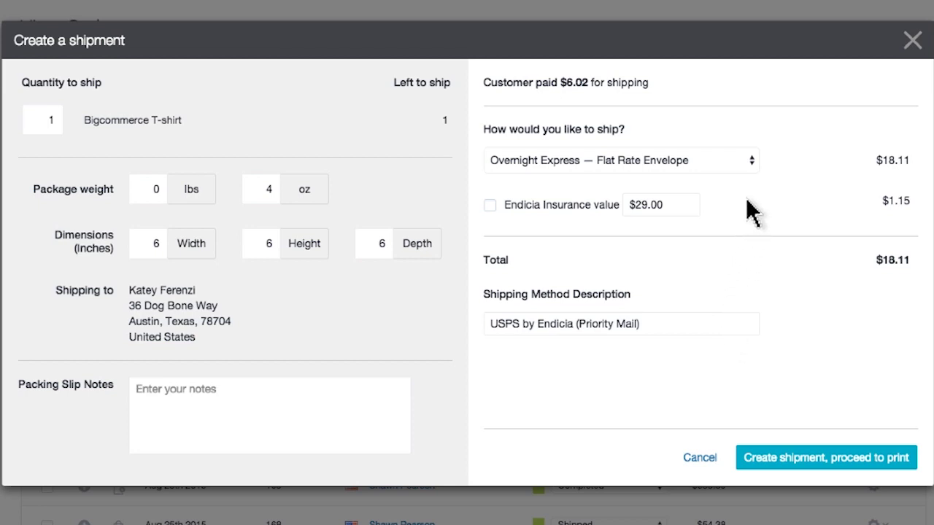
pyautogui.click(752, 162)
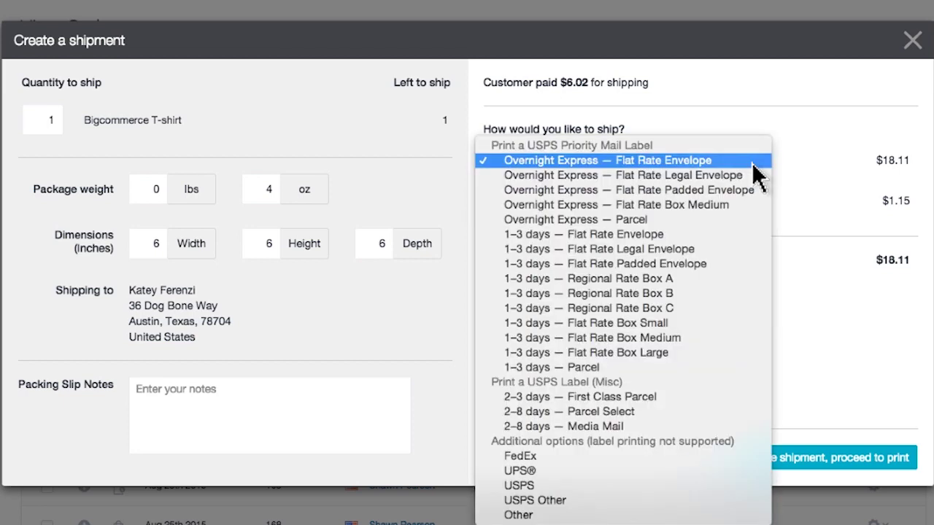
pyautogui.click(733, 221)
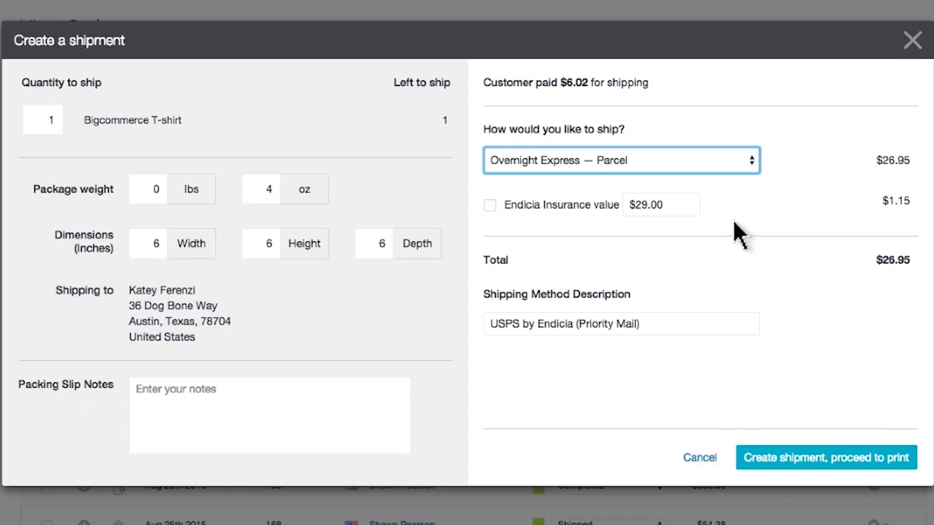
pyautogui.click(752, 164)
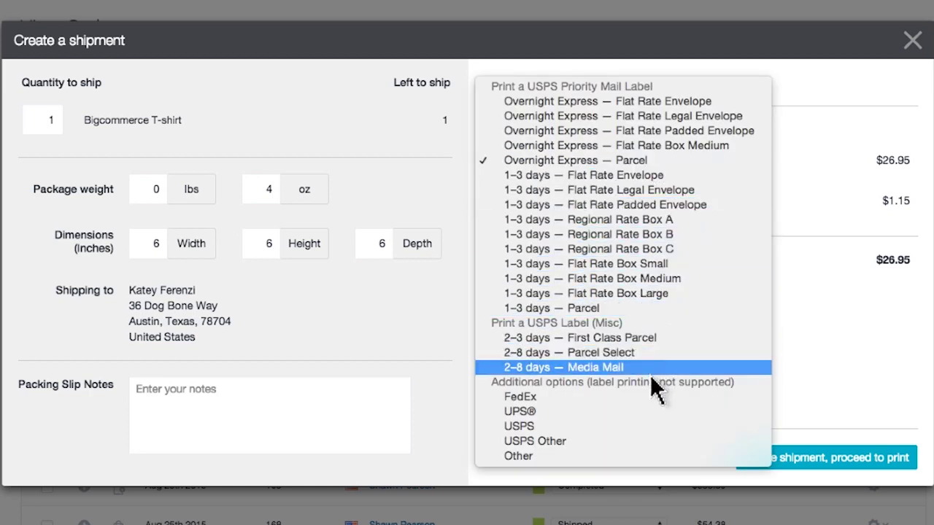
pyautogui.click(648, 399)
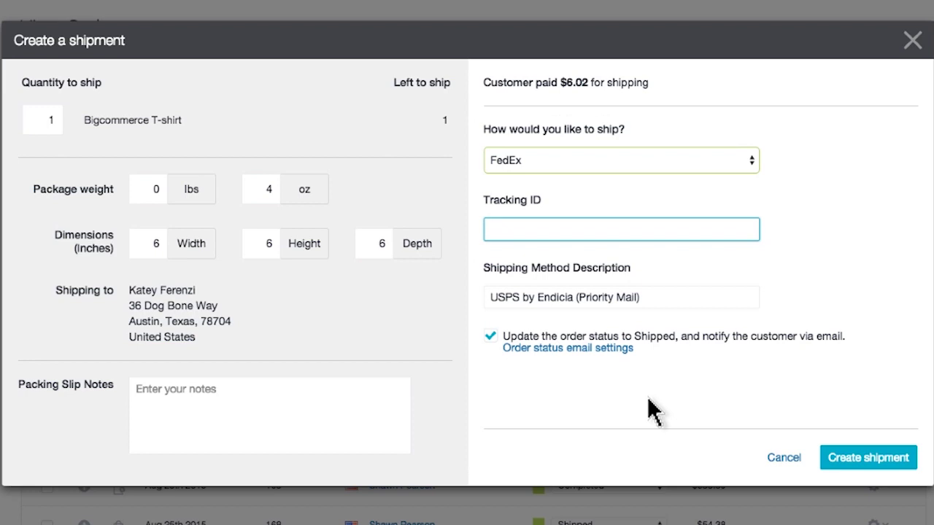
pyautogui.click(751, 163)
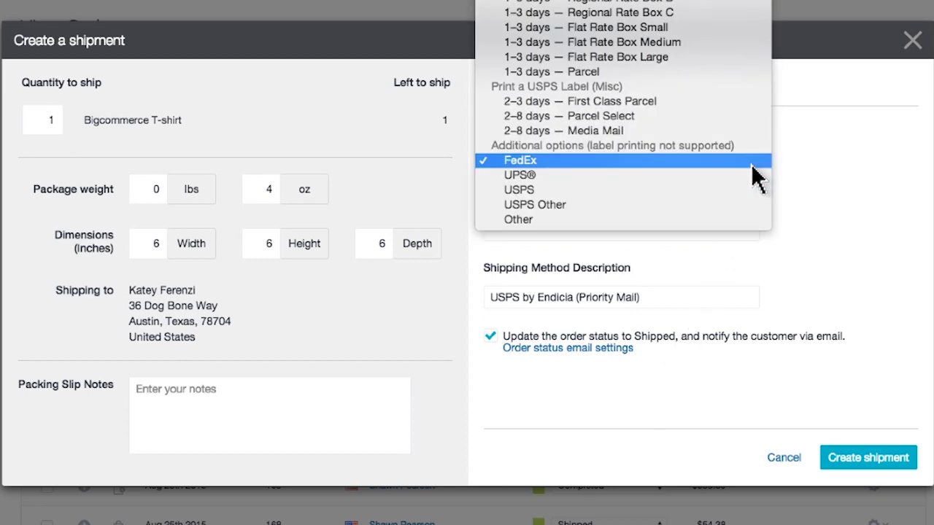
# Choose 1–3 days — Parcel shipping, toggling signature confirmation on and back off.
pyautogui.click(742, 72)
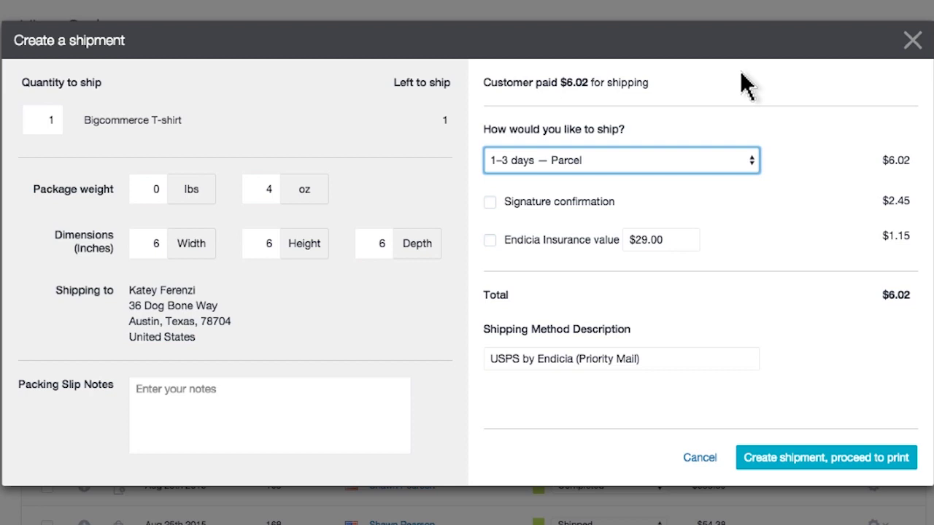
pyautogui.click(492, 206)
pyautogui.click(490, 202)
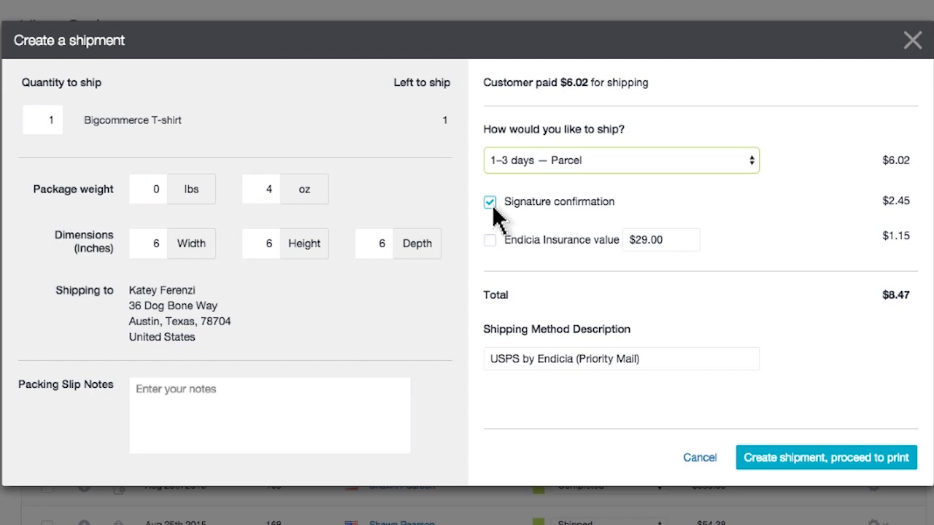
pyautogui.click(492, 204)
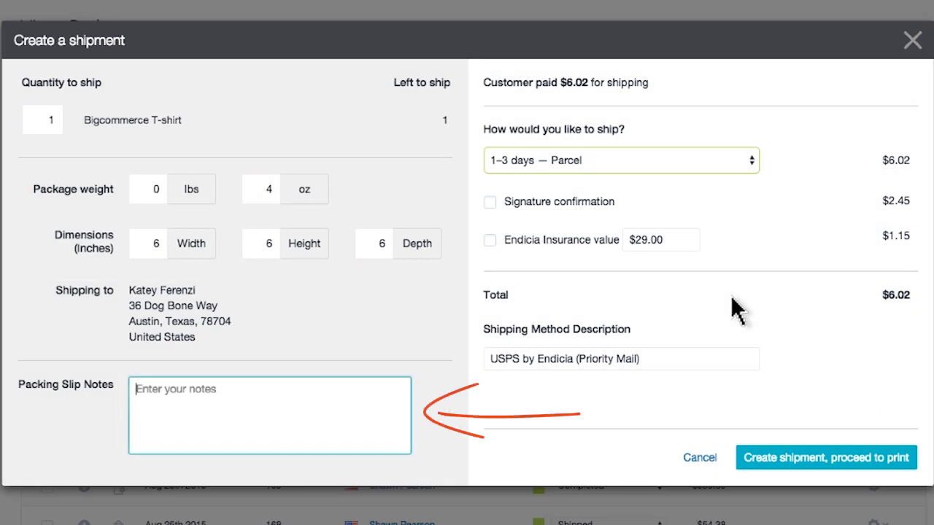
# Enter the packing slip note 'Thanks so much for your order!'.
pyautogui.write('Thanks so much for your order!')
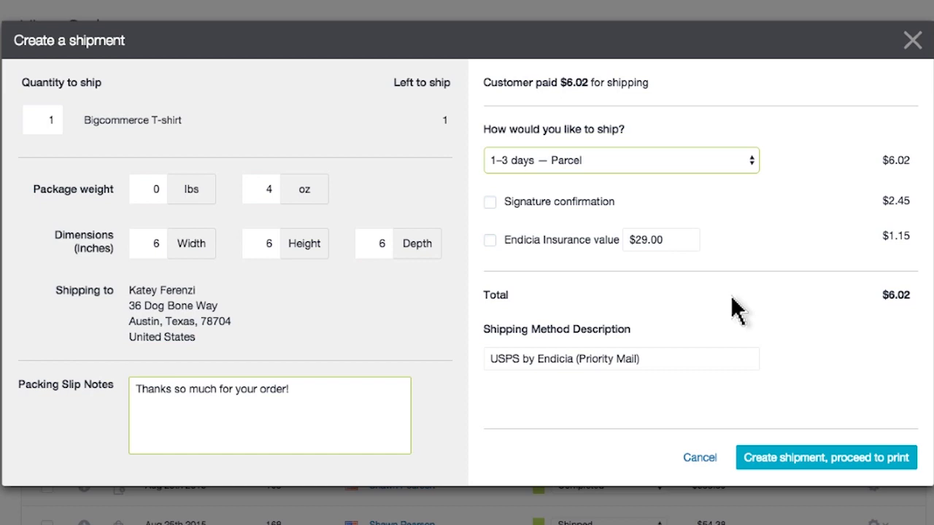
pyautogui.click(749, 163)
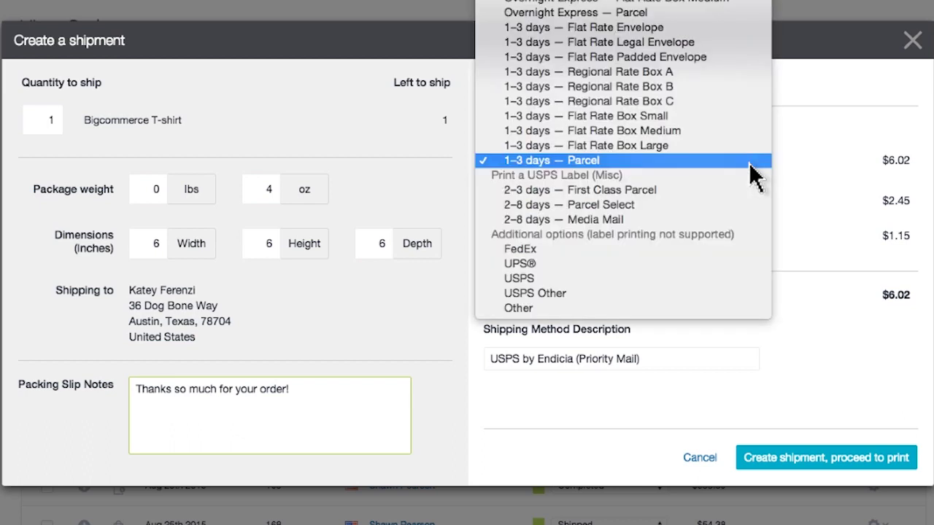
pyautogui.click(768, 264)
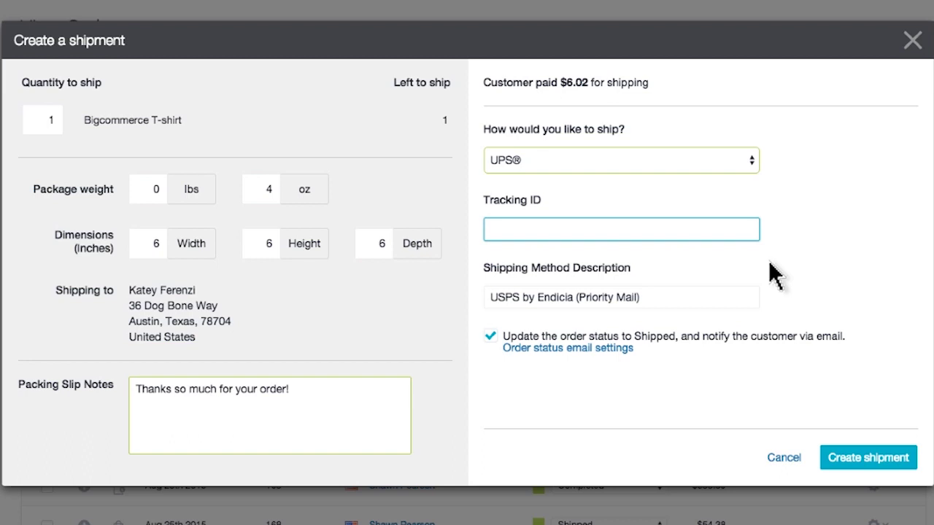
pyautogui.click(750, 159)
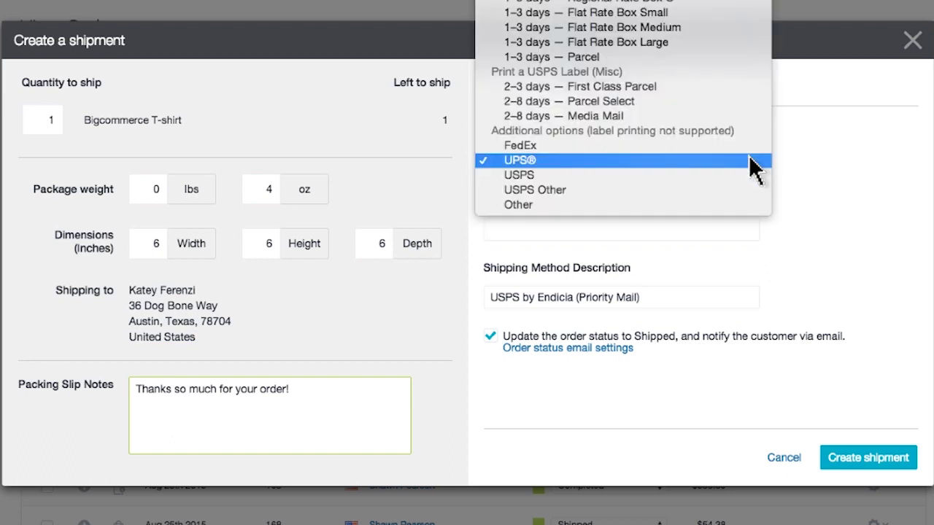
pyautogui.click(758, 54)
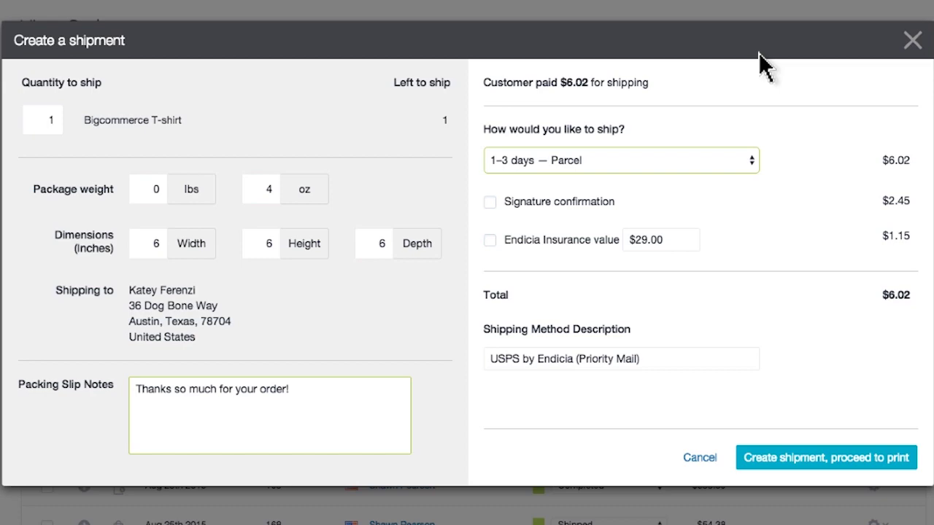
# Create the shipment and pick the 4" x 6" label format for printing.
pyautogui.click(836, 462)
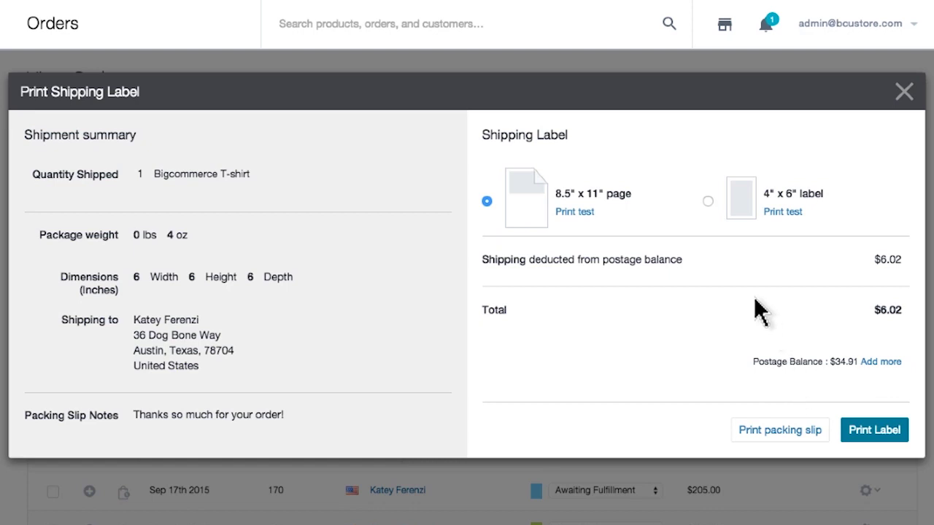
pyautogui.click(707, 201)
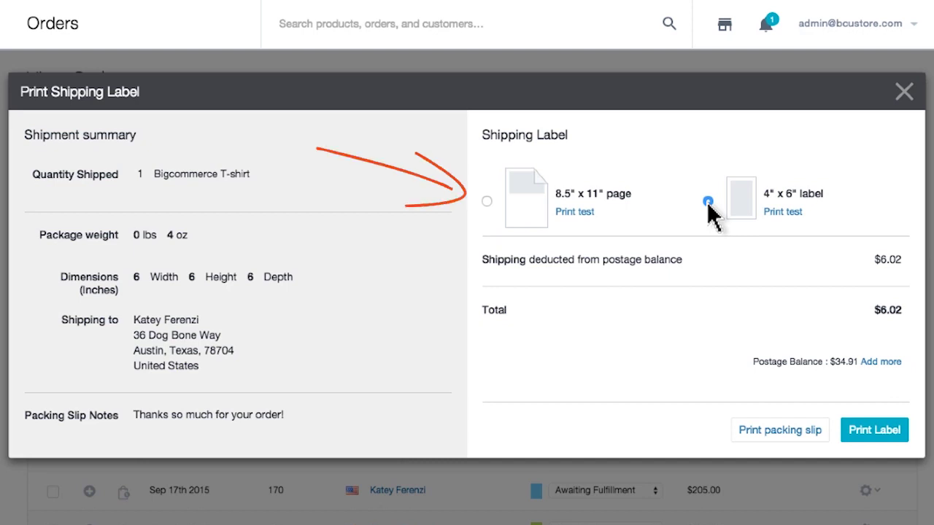
# Print the 4" x 6" shipping label so order 117 becomes Shipped.
pyautogui.click(878, 432)
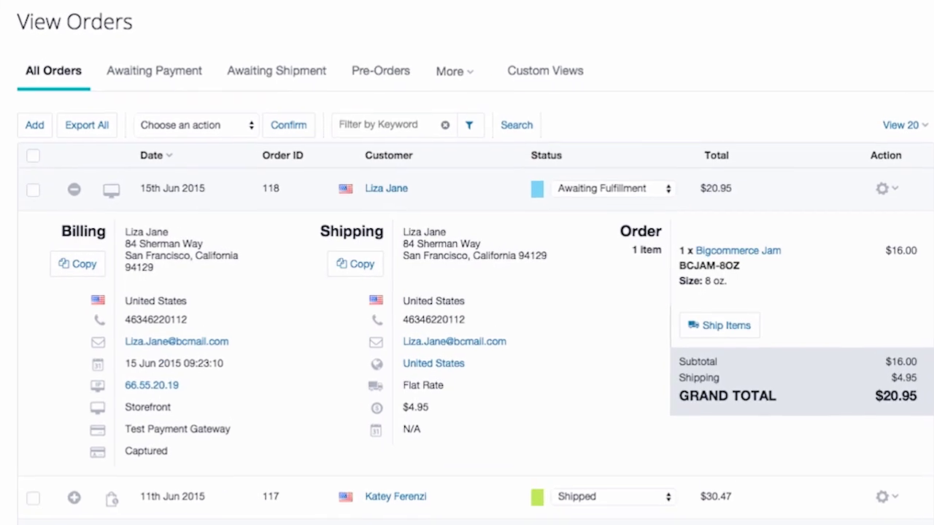
# Copy order 118's shipping address from its expanded details to the clipboard.
pyautogui.click(352, 269)
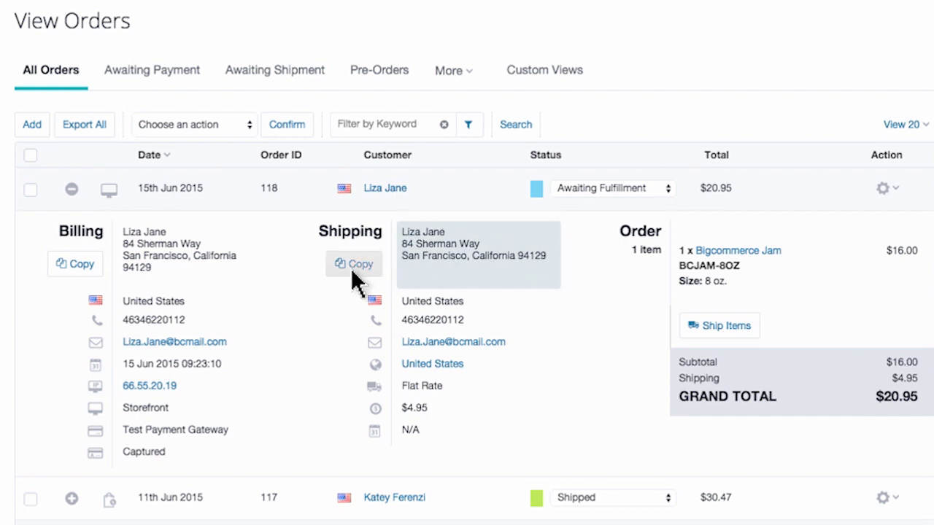